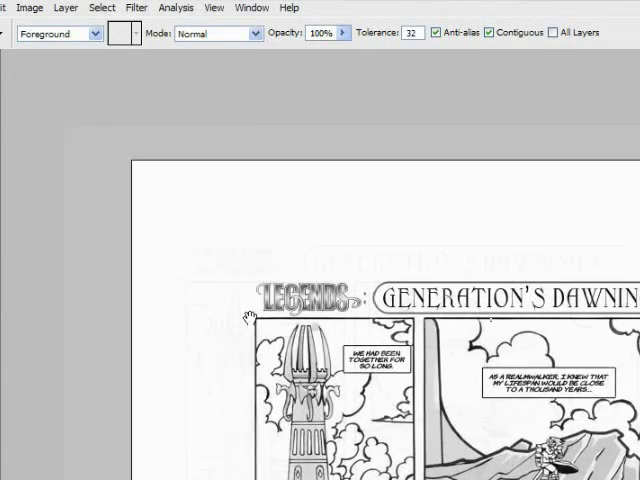
- Fill the white margin around the comic page with solid tan using the Paint Bucket
left_click_drag(170, 250, 237, 249)
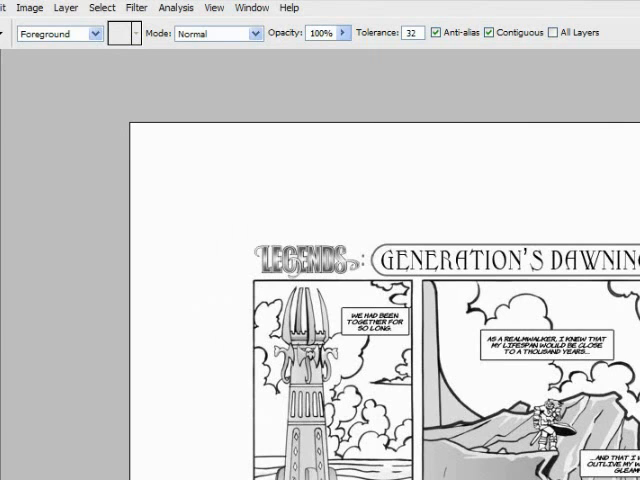
left_click(180, 170)
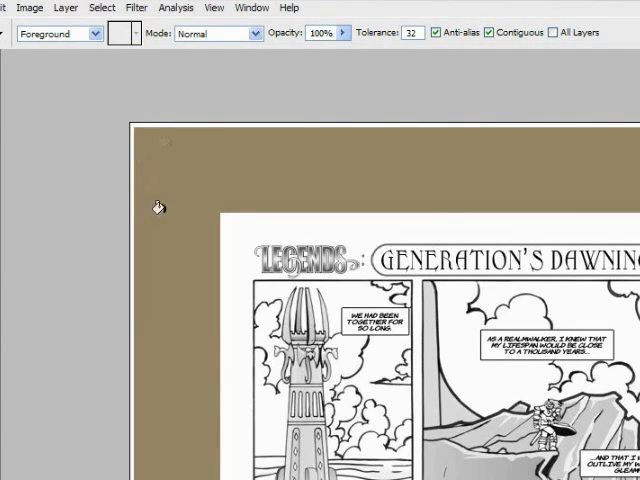
left_click_drag(248, 137, 239, 56)
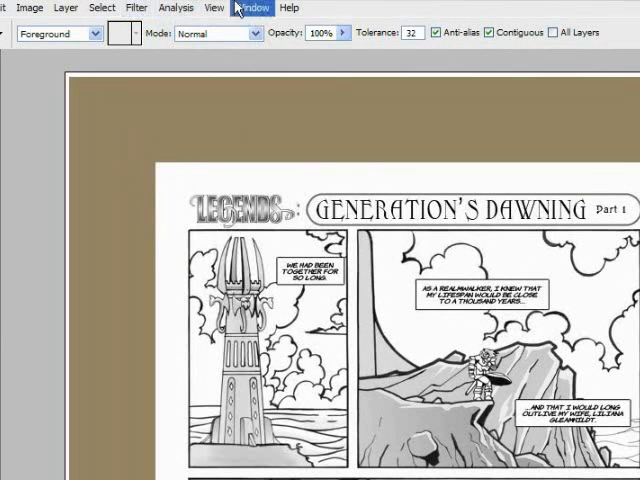
left_click(137, 8)
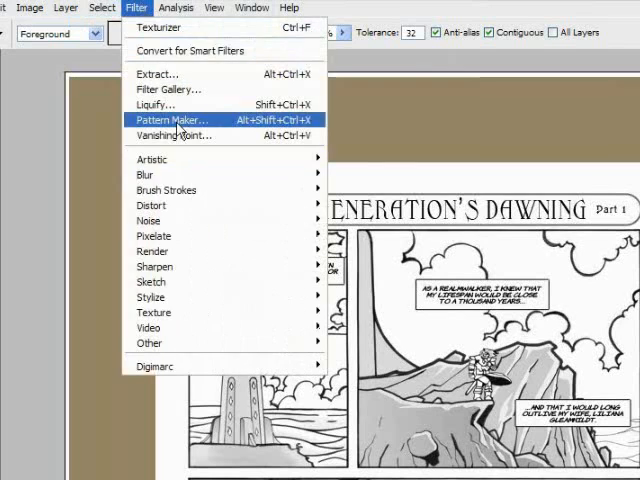
mouse_move(160, 312)
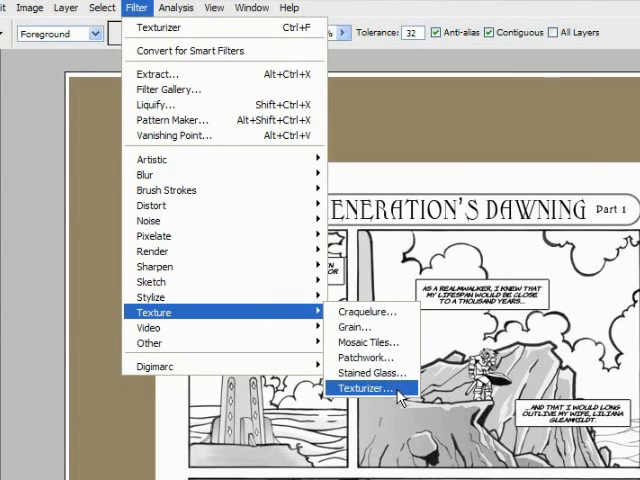
- Apply Texturizer with Burlap texture (after trying Canvas), Scaling 70, Relief 2
left_click(398, 395)
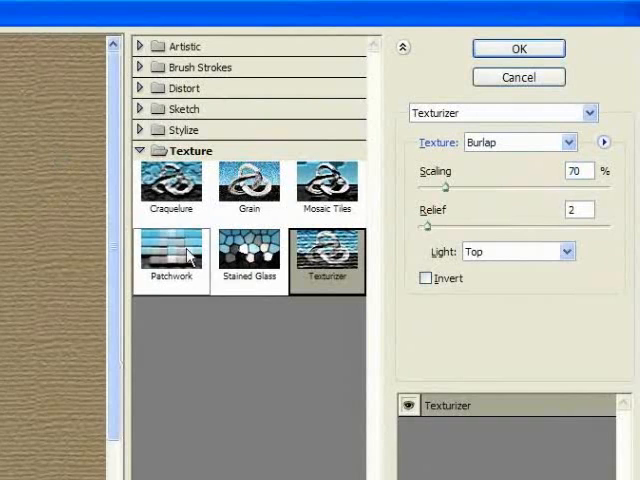
left_click(500, 142)
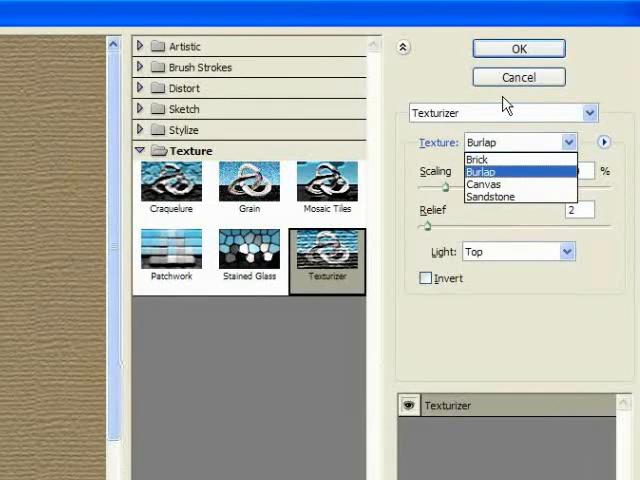
left_click(507, 143)
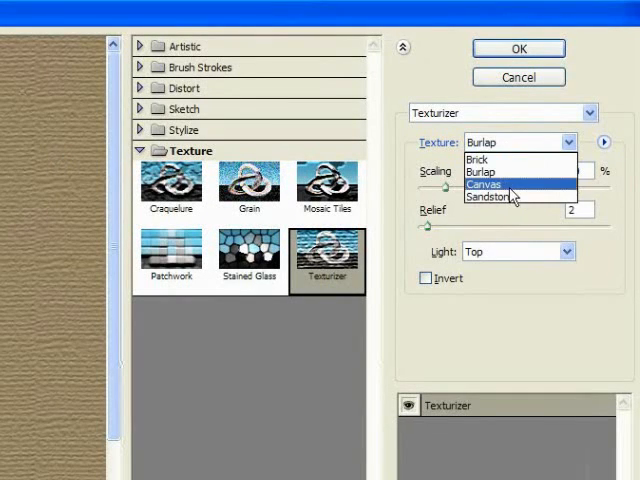
left_click(490, 185)
left_click(517, 143)
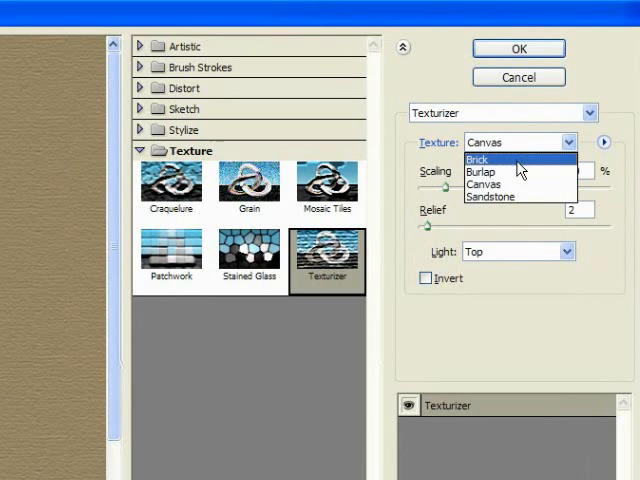
left_click(500, 172)
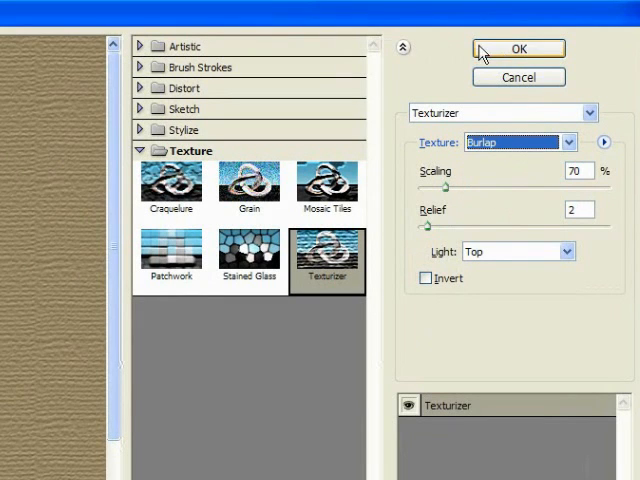
left_click(515, 50)
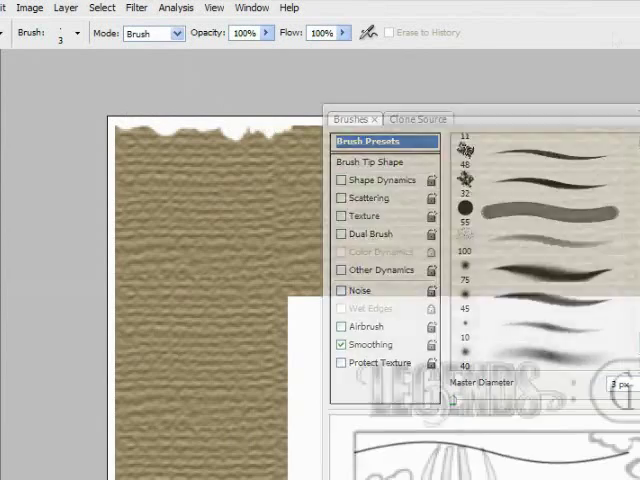
- Erase along the top edge for a torn look and darken the lower border
key("bracketright")
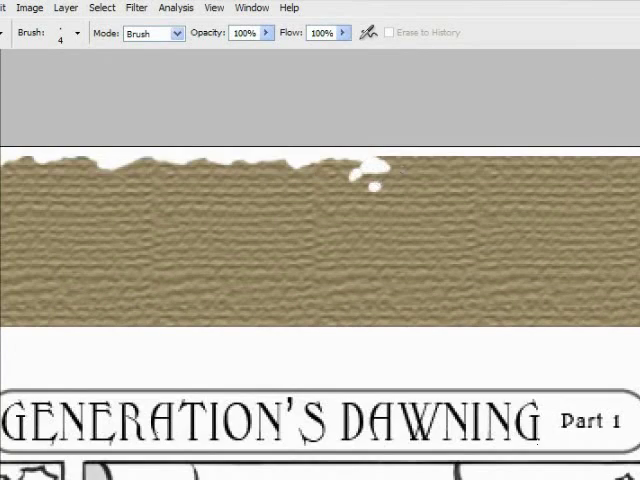
left_click_drag(385, 170, 485, 168)
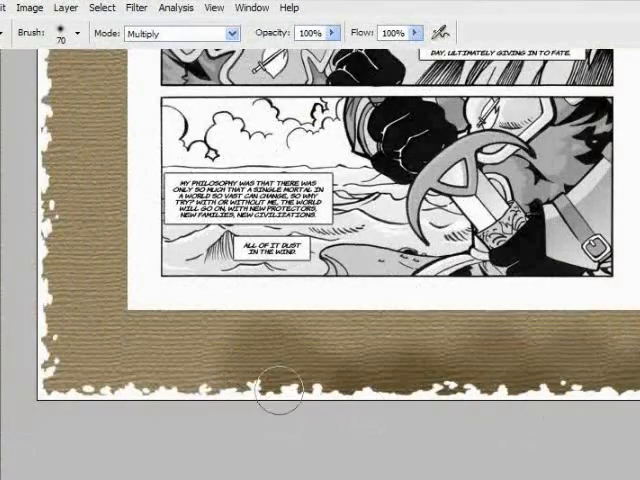
left_click_drag(278, 388, 160, 410)
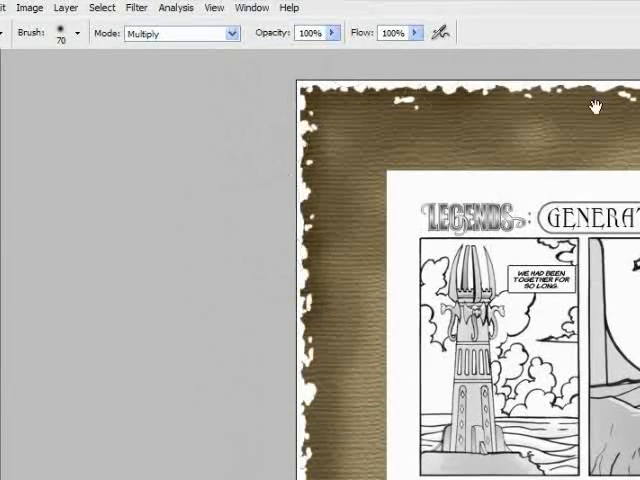
- Pan across the right, bottom and left torn edges to inspect the shading
left_click_drag(598, 108, 318, 191)
left_click_drag(560, 170, 330, 150)
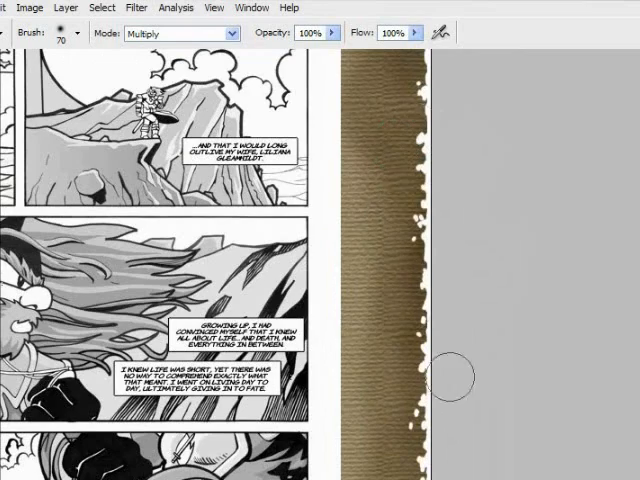
left_click_drag(440, 382, 477, 287)
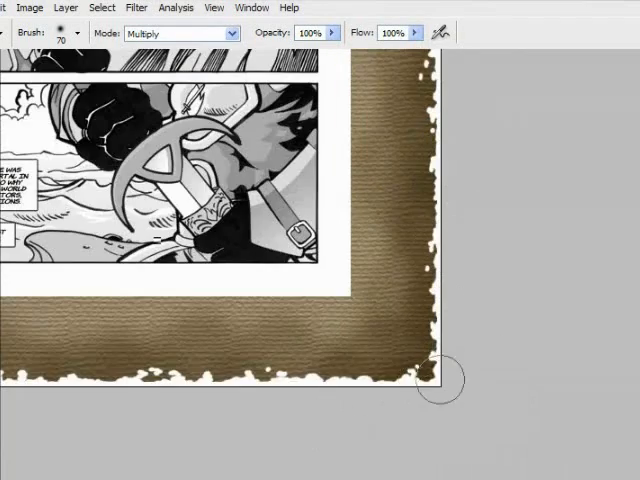
left_click_drag(250, 395, 457, 343)
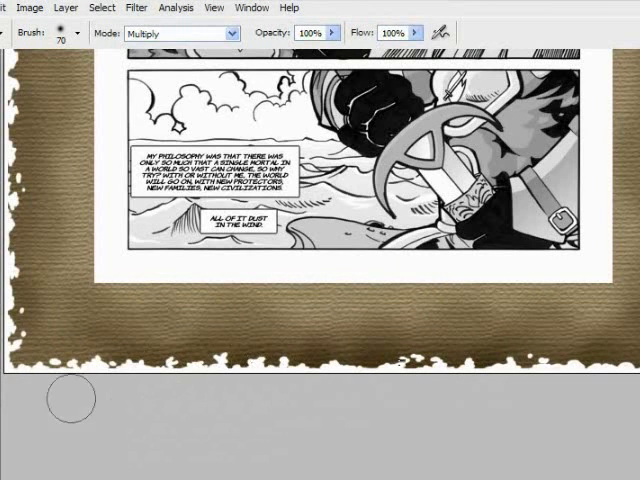
mouse_move(25, 375)
left_mouse_down()
mouse_move(440, 365)
mouse_move(250, 245)
left_mouse_up()
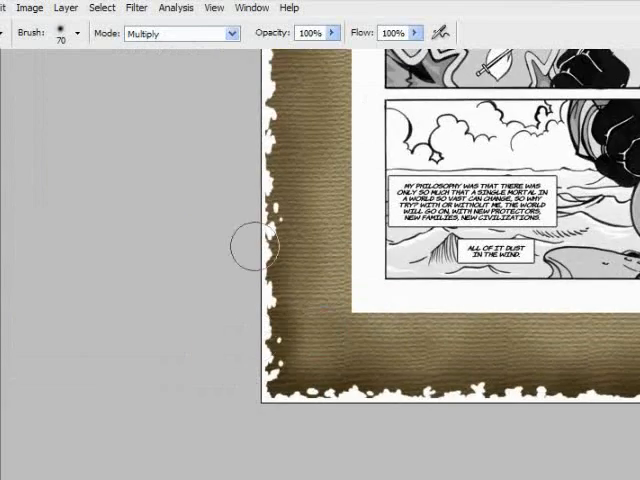
left_click_drag(290, 130, 248, 458)
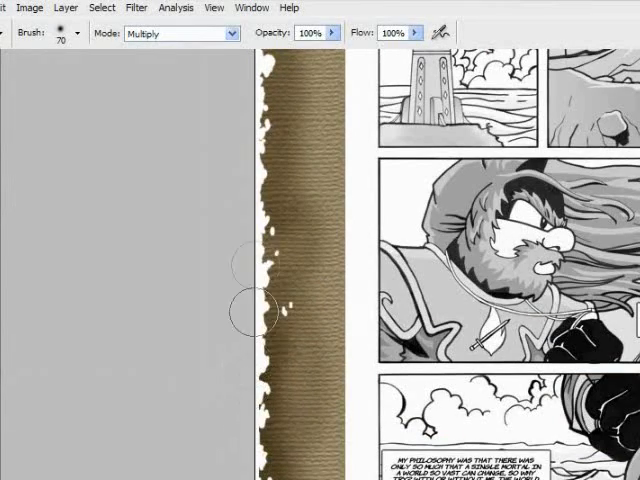
left_click_drag(239, 380, 239, 260)
- Pan over the top edge, right edge, lower corners and left edge beside the tower panel
left_click_drag(252, 230, 150, 400)
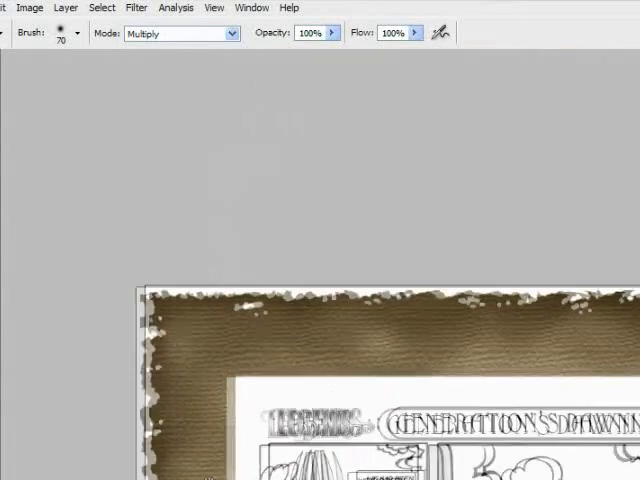
mouse_move(470, 265)
left_mouse_down()
mouse_move(258, 232)
mouse_move(150, 120)
left_mouse_up()
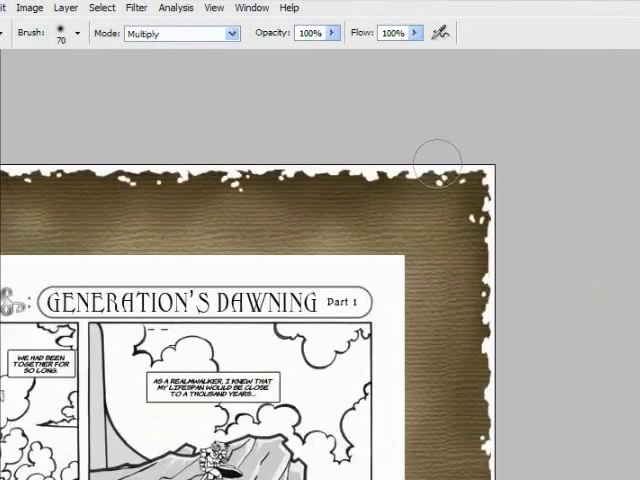
left_click_drag(440, 150, 200, 300)
left_click_drag(600, 60, 470, 110)
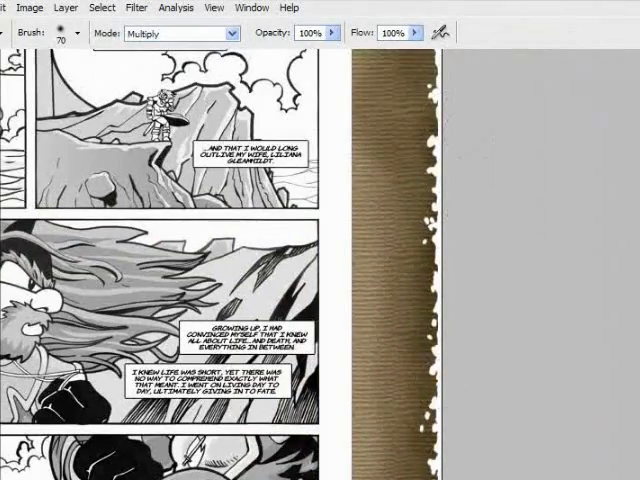
left_click_drag(470, 155, 505, 240)
left_click_drag(340, 460, 460, 200)
mouse_move(300, 150)
left_mouse_down()
mouse_move(408, 183)
mouse_move(420, 300)
left_mouse_up()
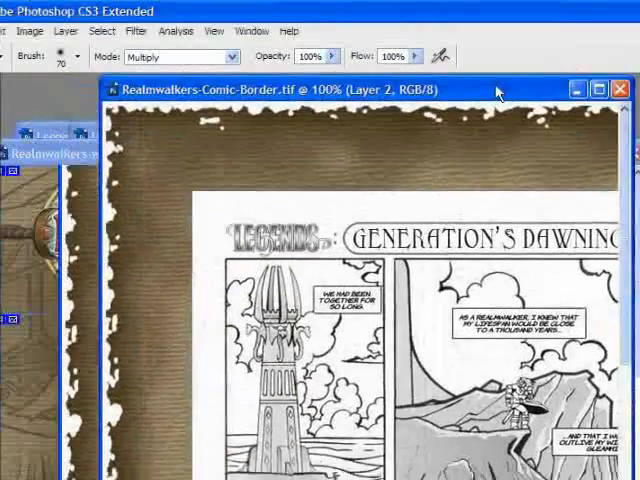
- In the website document, hide the background layer and delete the white behind the emblem
left_click(67, 153)
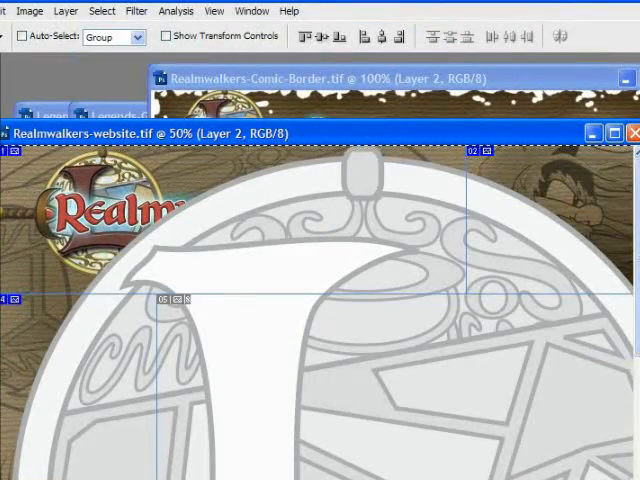
key("ctrl+z")
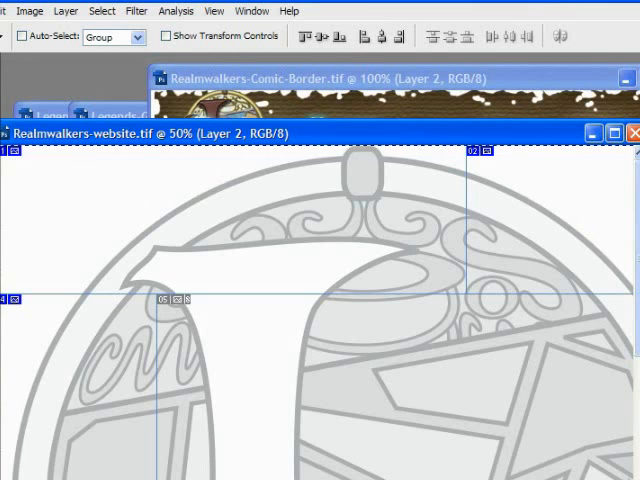
key("ctrl+alt+z")
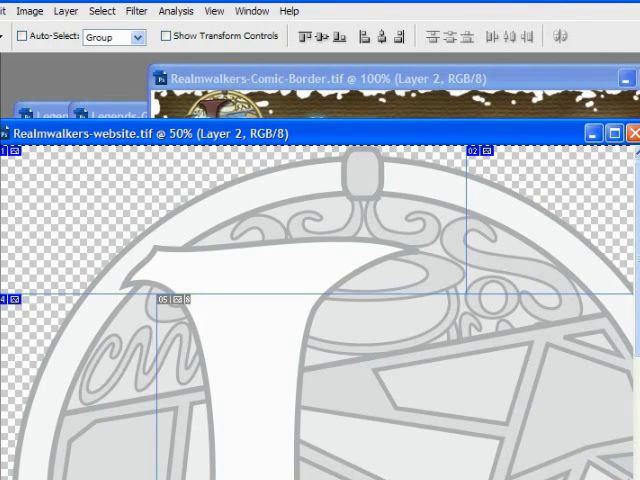
- Bring the comic border page forward at 50%, put the emblem file away, and paste the emblem as a new layer
left_click(565, 78)
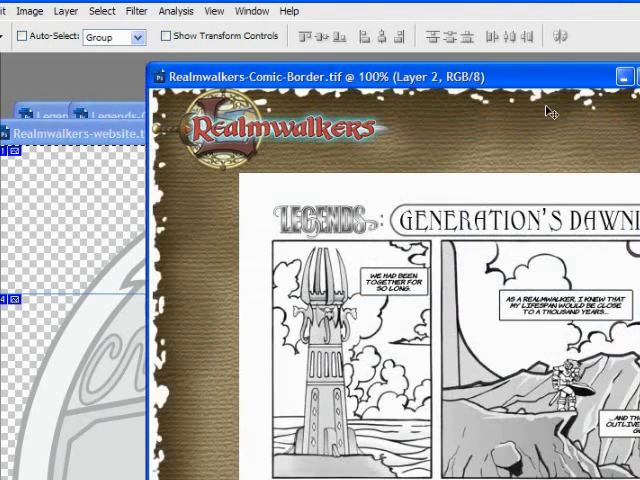
key("ctrl+minus")
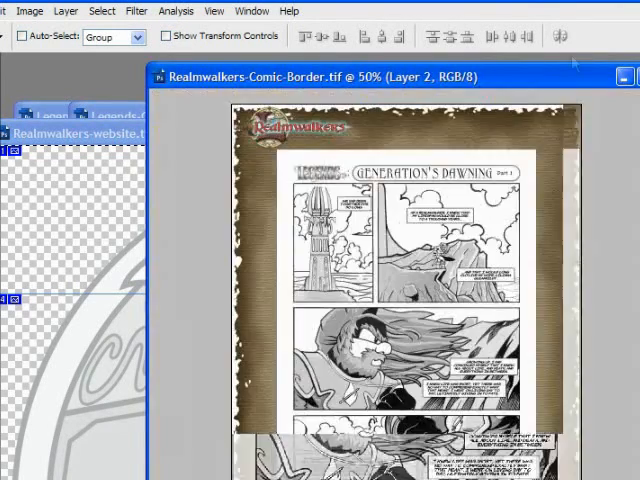
left_click_drag(560, 76, 421, 71)
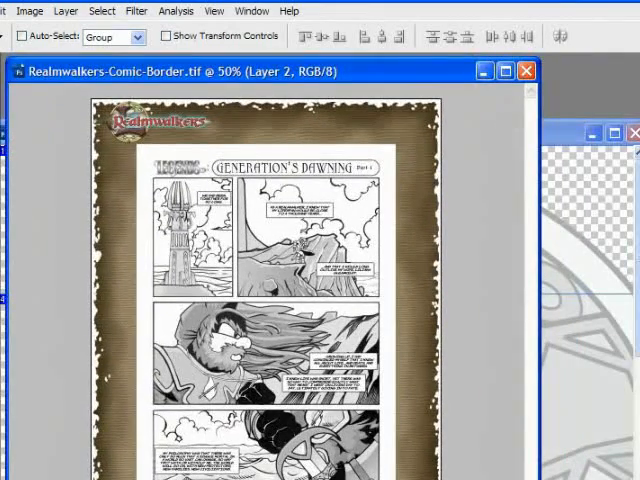
left_click(585, 145)
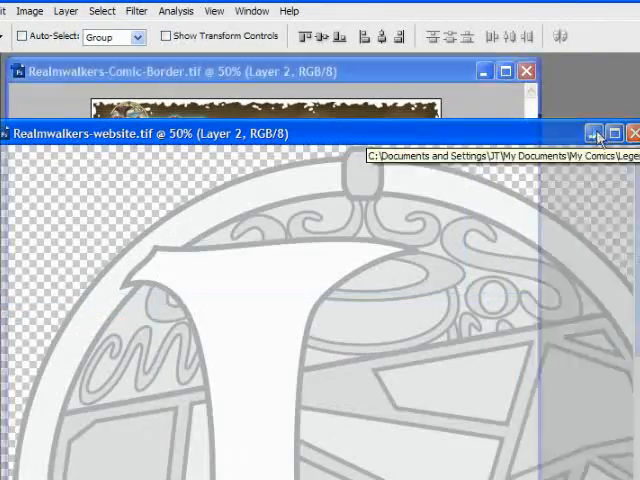
left_click(592, 133)
key("alt+bracketright")
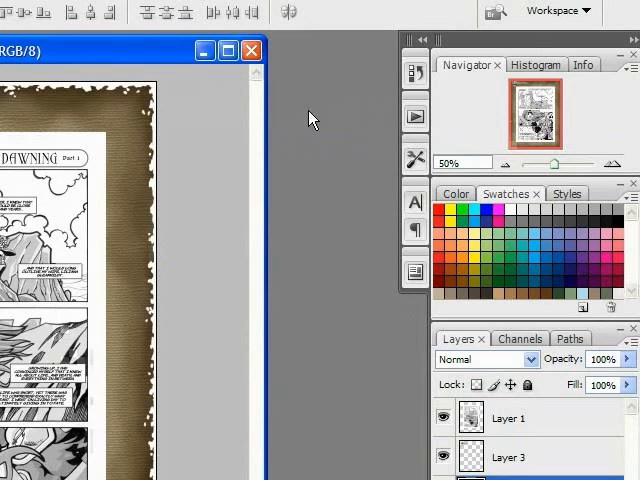
- Set the emblem layer (Layer 4) to Multiply blending so it shows as a faint tracing
left_click(510, 464)
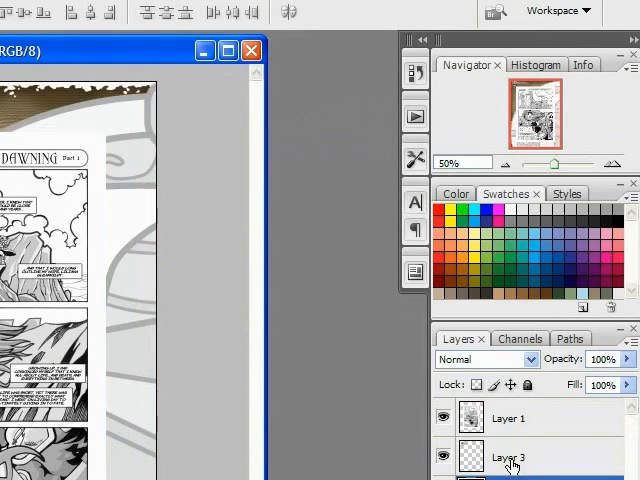
left_click(533, 360)
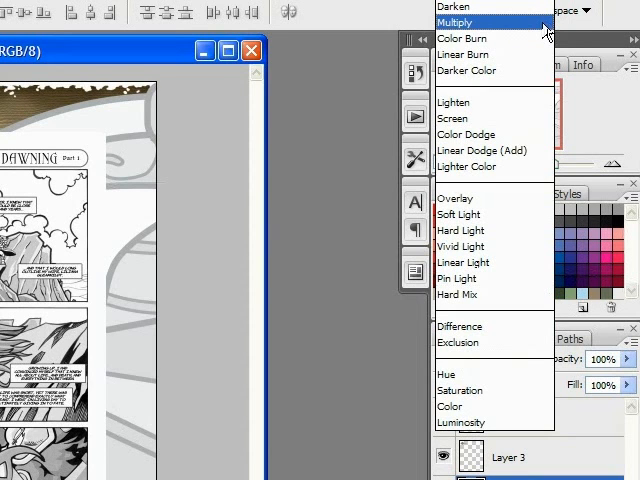
left_click(546, 28)
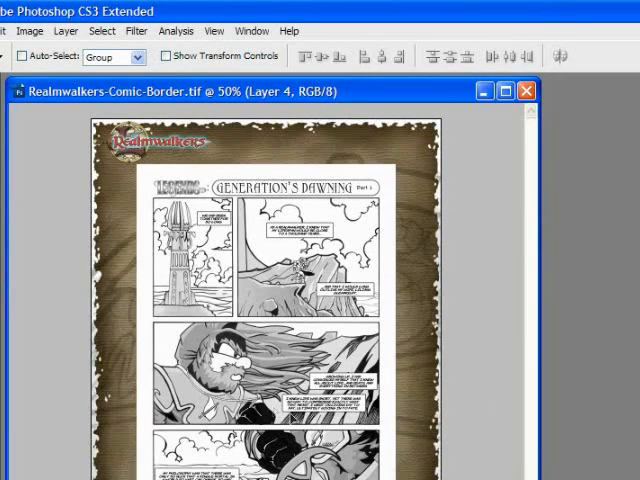
key("ctrl+t")
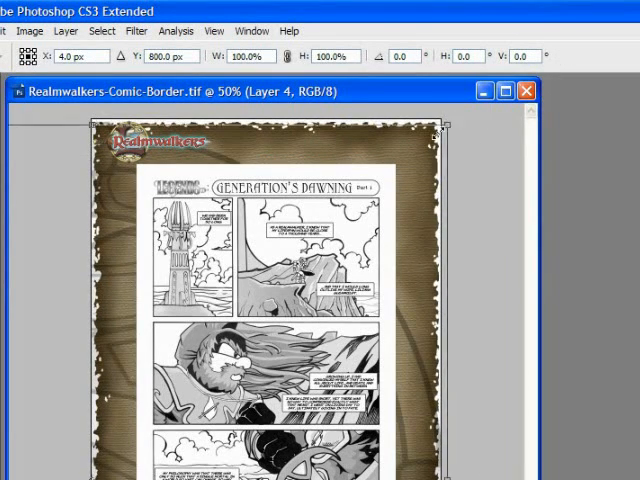
- Free-transform the emblem: scale it down, tilt it about -10.8° and reposition it on the page
mouse_move(460, 110)
left_mouse_down()
mouse_move(27, 258)
mouse_move(449, 250)
left_mouse_up()
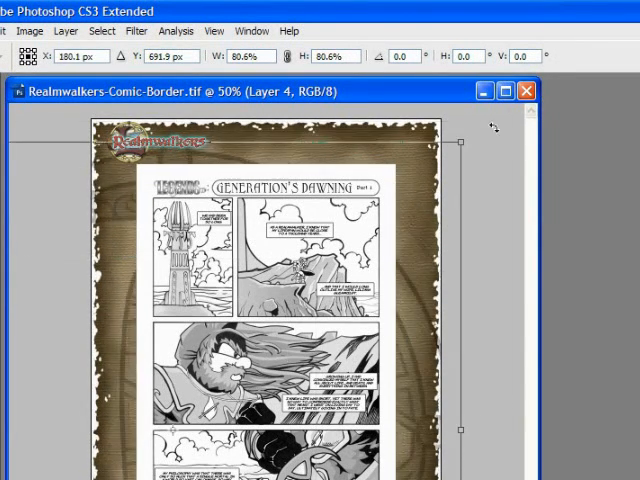
mouse_move(460, 140)
left_mouse_down()
mouse_move(412, 94)
mouse_move(390, 128)
left_mouse_up()
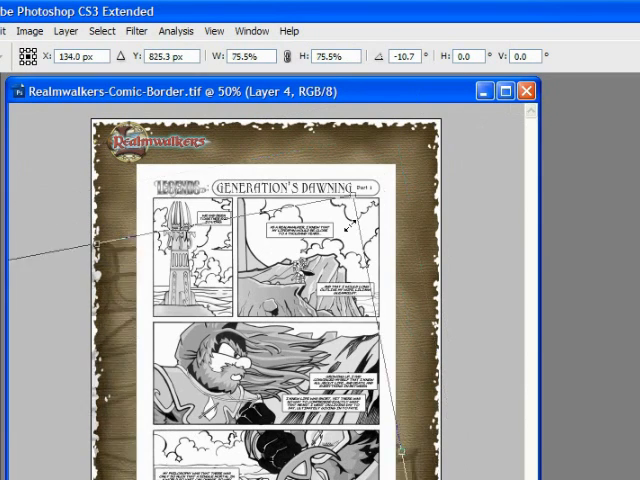
left_click_drag(200, 160, 215, 110)
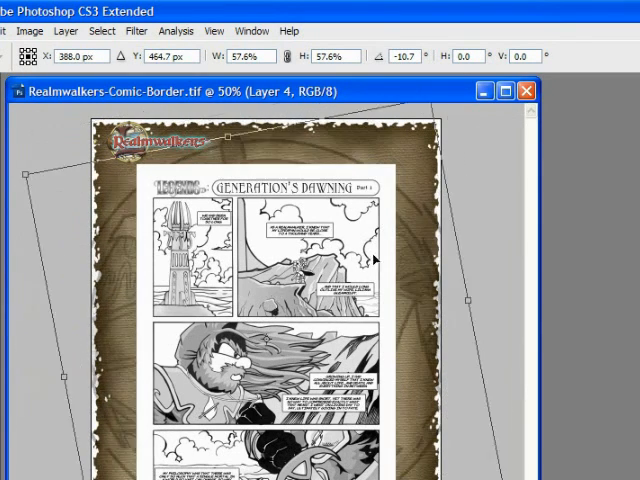
mouse_move(275, 160)
left_mouse_down()
mouse_move(390, 230)
mouse_move(425, 163)
mouse_move(300, 230)
left_mouse_up()
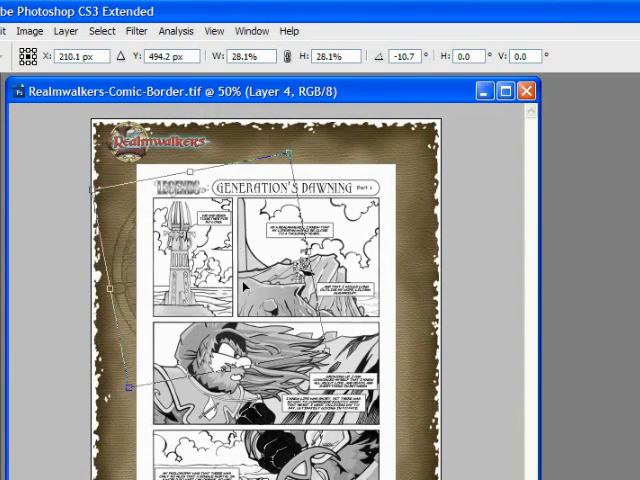
left_click_drag(150, 300, 398, 128)
mouse_move(352, 140)
left_mouse_down()
mouse_move(415, 410)
mouse_move(460, 440)
left_mouse_up()
mouse_move(470, 400)
left_mouse_down()
mouse_move(455, 415)
mouse_move(420, 405)
mouse_move(300, 430)
mouse_move(135, 375)
mouse_move(130, 420)
mouse_move(18, 445)
left_mouse_up()
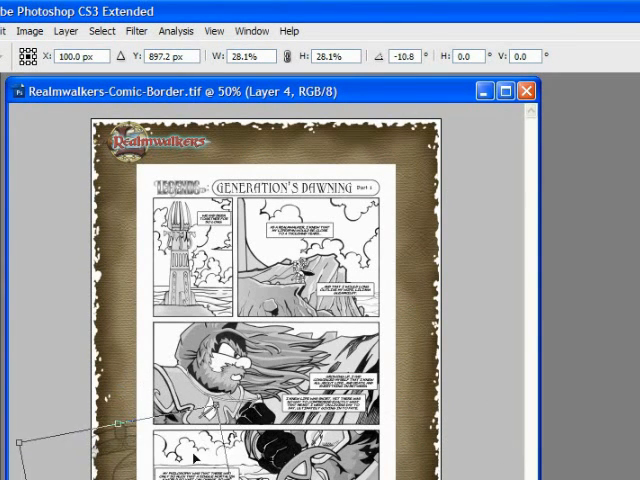
left_click_drag(118, 425, 575, 160)
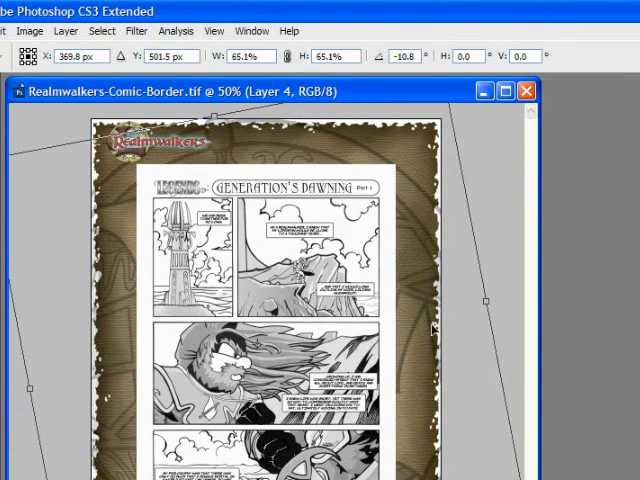
- Nudge the emblem into its centred position with the arrow keys and commit the transform
key("Right")
key("Right")
key("Right")
key("Right")
key("Right")
key("Right")
key("Down")
key("Down")
key("Down")
key("Down")
key("Down")
key("Down")
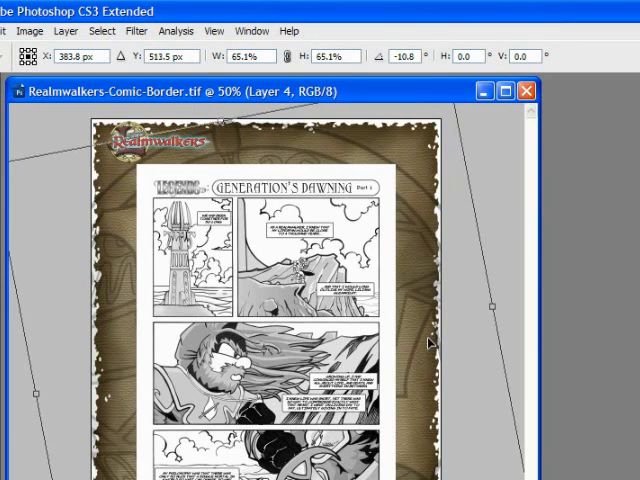
key("Right")
key("Up")
key("Left")
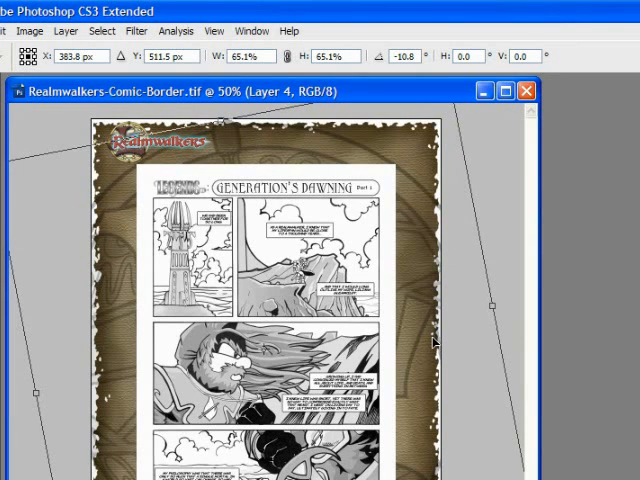
key("Right")
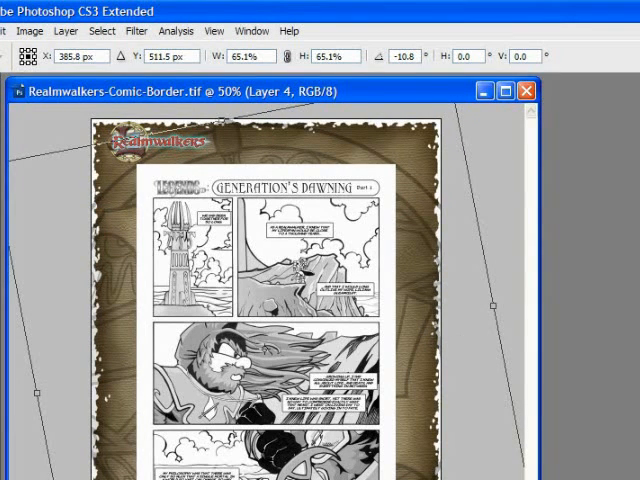
key("Return")
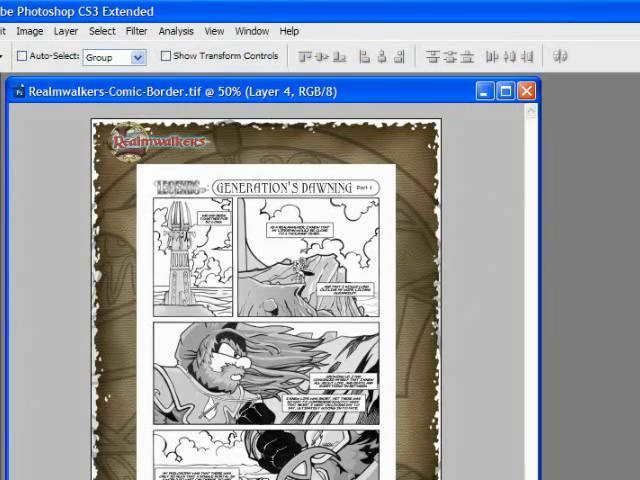
- Select the whole canvas and zoom to 100% to view the finished bordered page
key("ctrl+a")
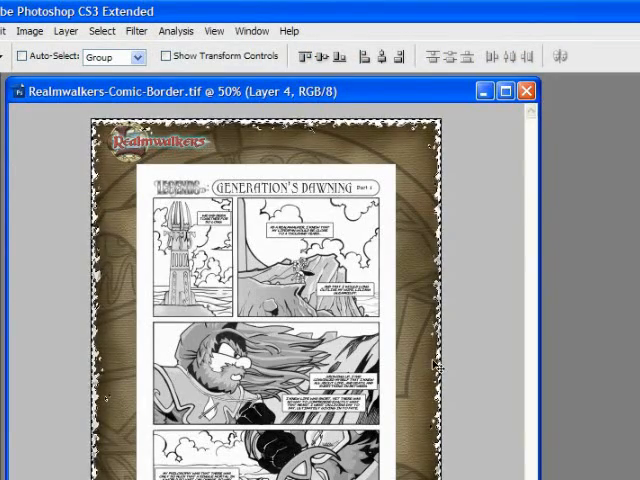
key("ctrl+plus")
key("ctrl+plus")
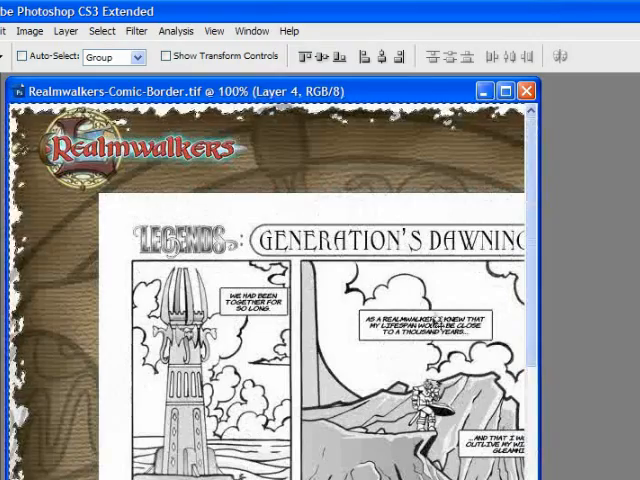